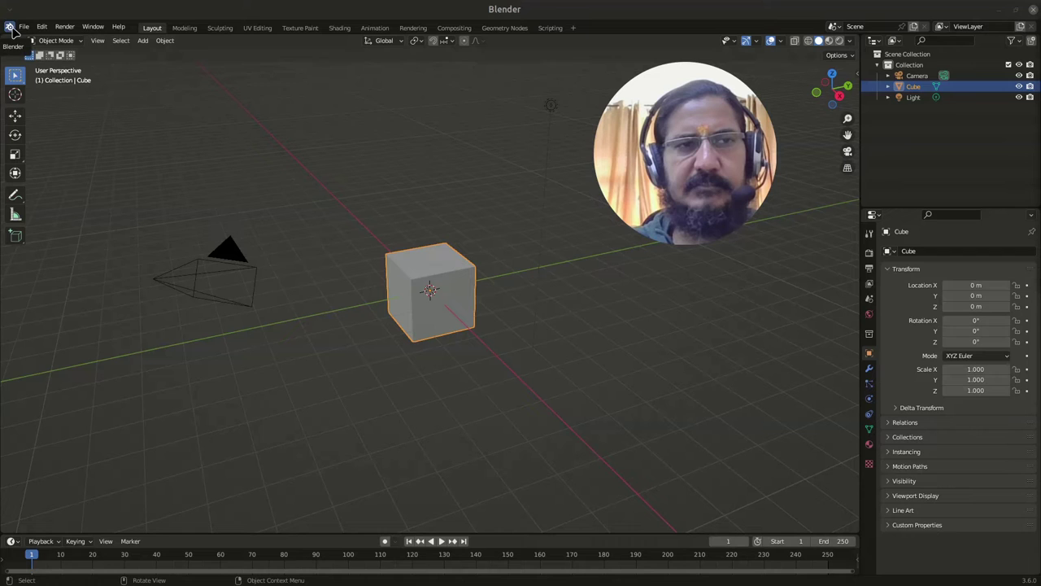
From the Blender menu, view the version and build information and the splash screen, then dismiss both.
left_click(10, 29)
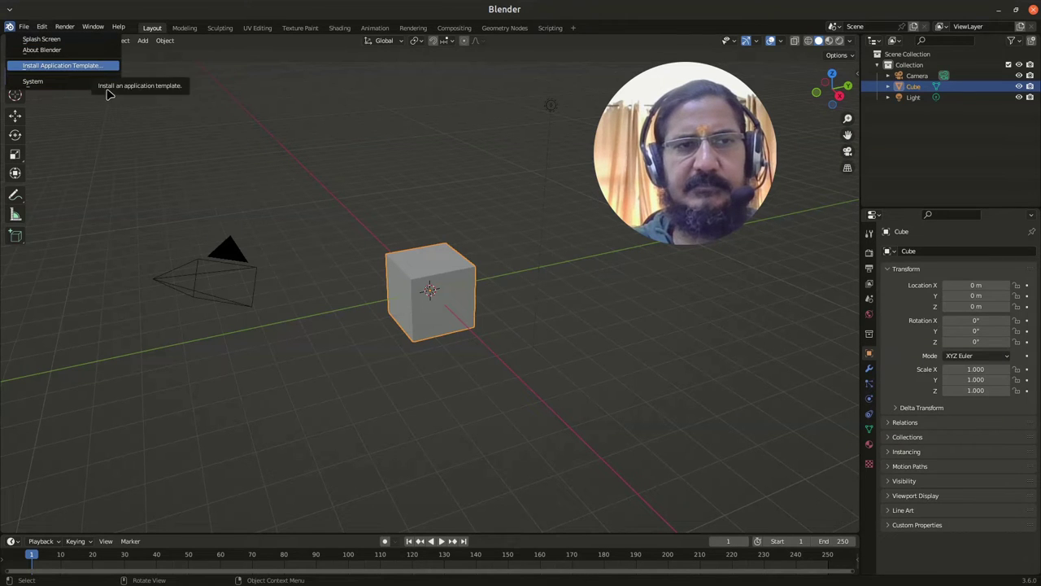
mouse_move(110, 81)
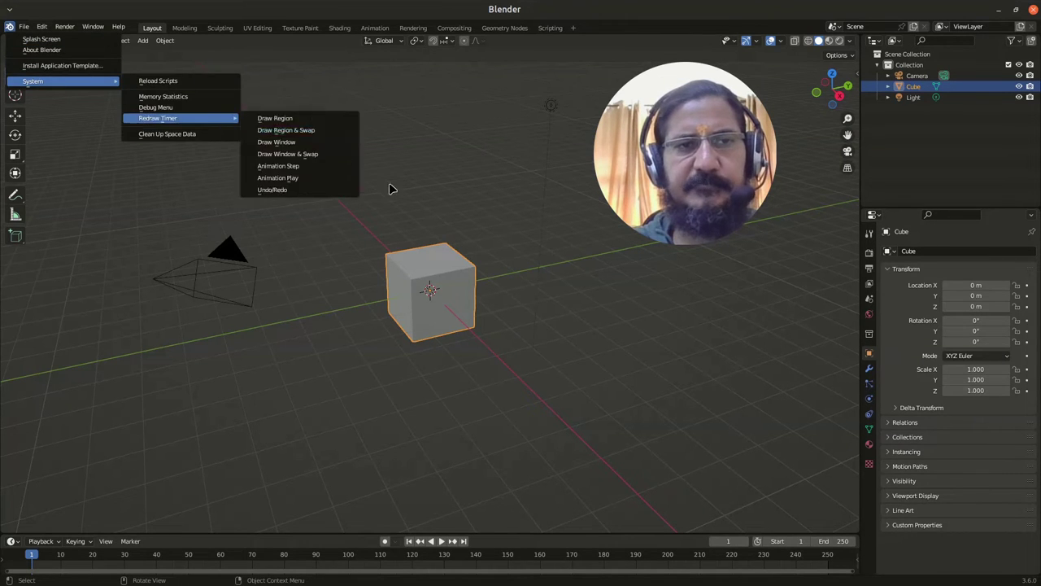
left_click(10, 29)
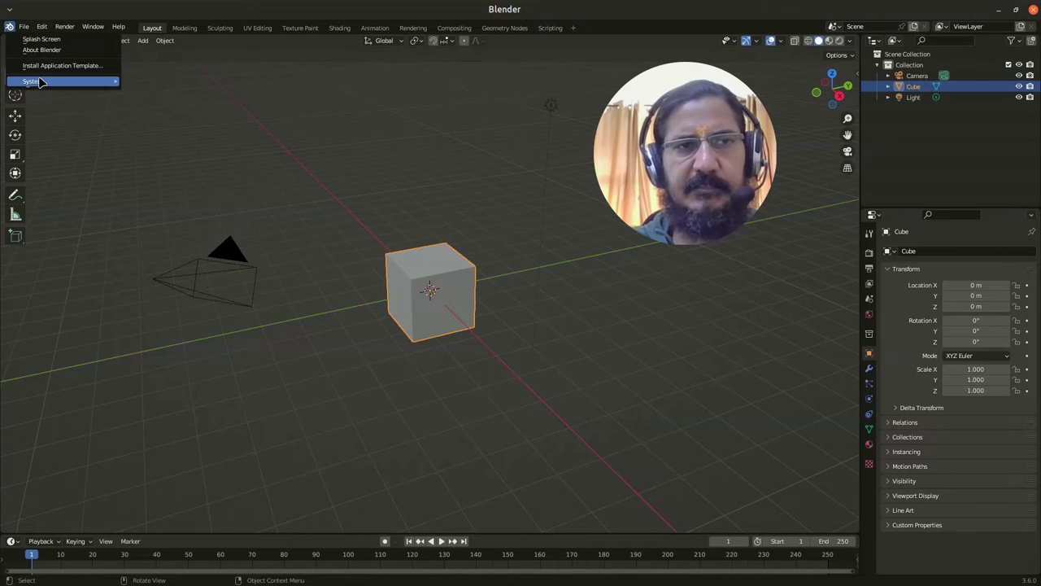
left_click(57, 51)
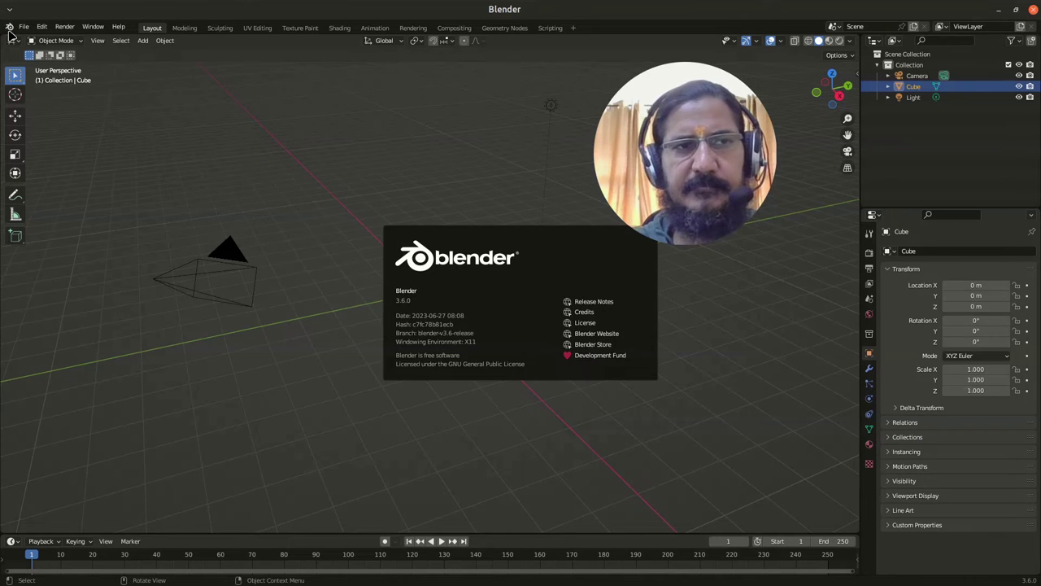
left_click(184, 130)
left_click(9, 27)
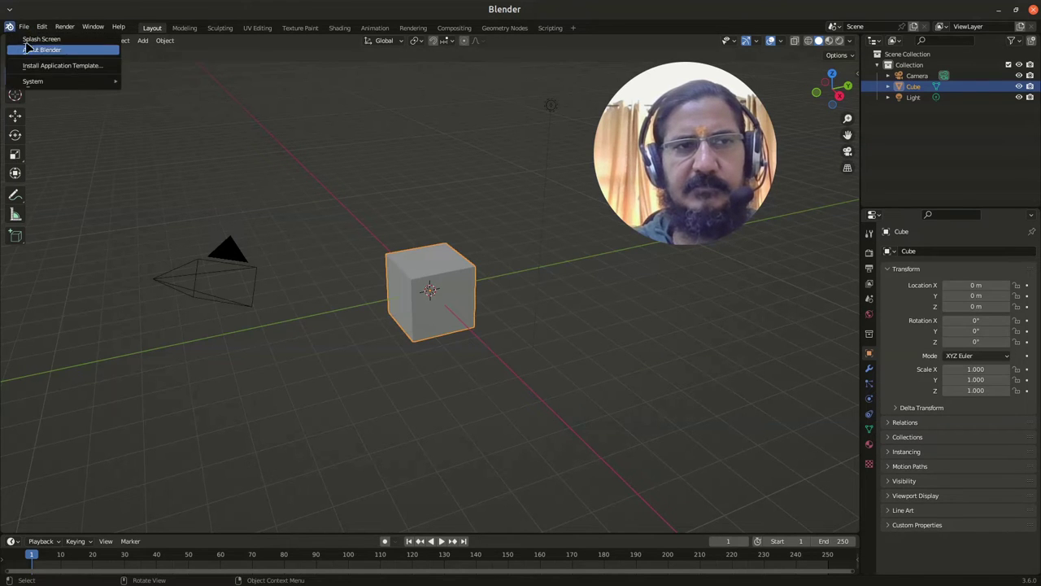
left_click(36, 39)
left_click(300, 214)
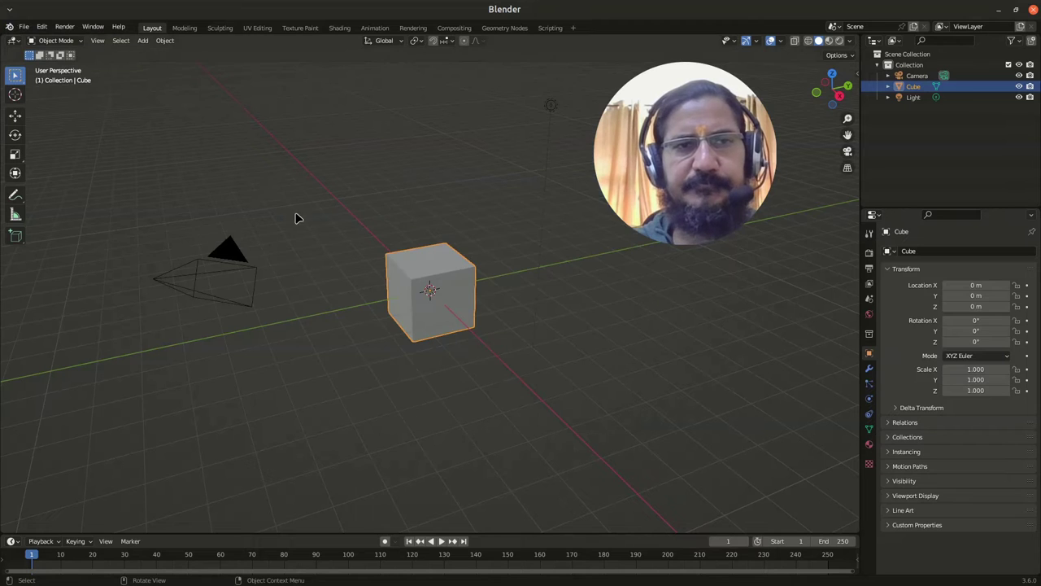
Browse the File menu and its submenus.
left_click(26, 28)
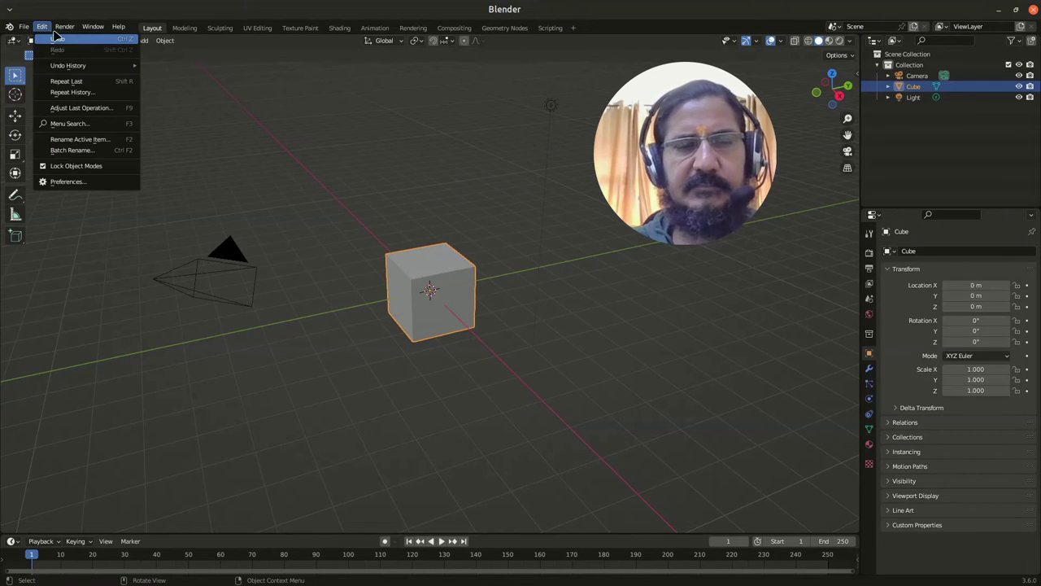
left_click(42, 27)
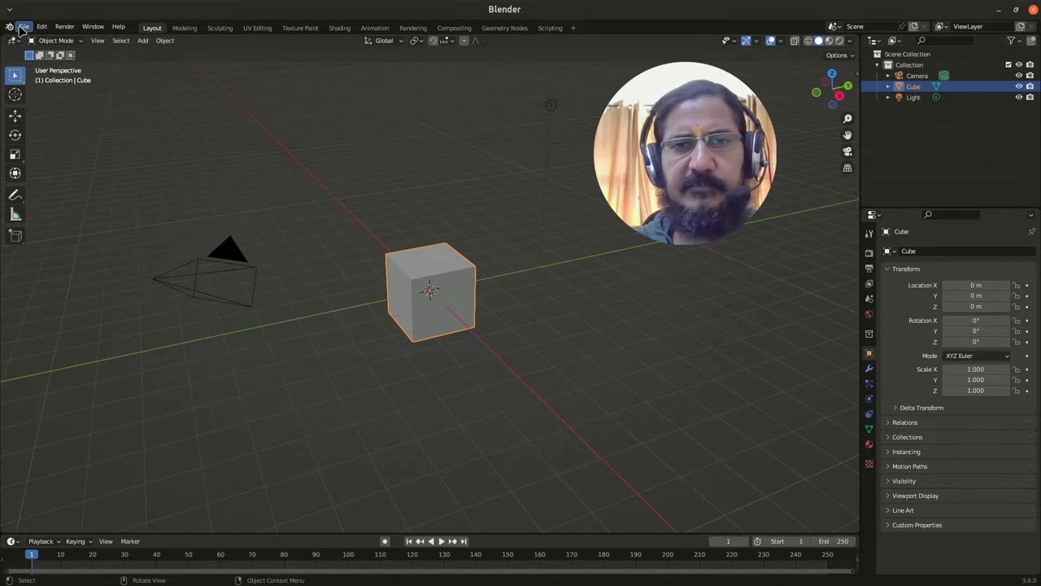
left_click(24, 28)
mouse_move(35, 43)
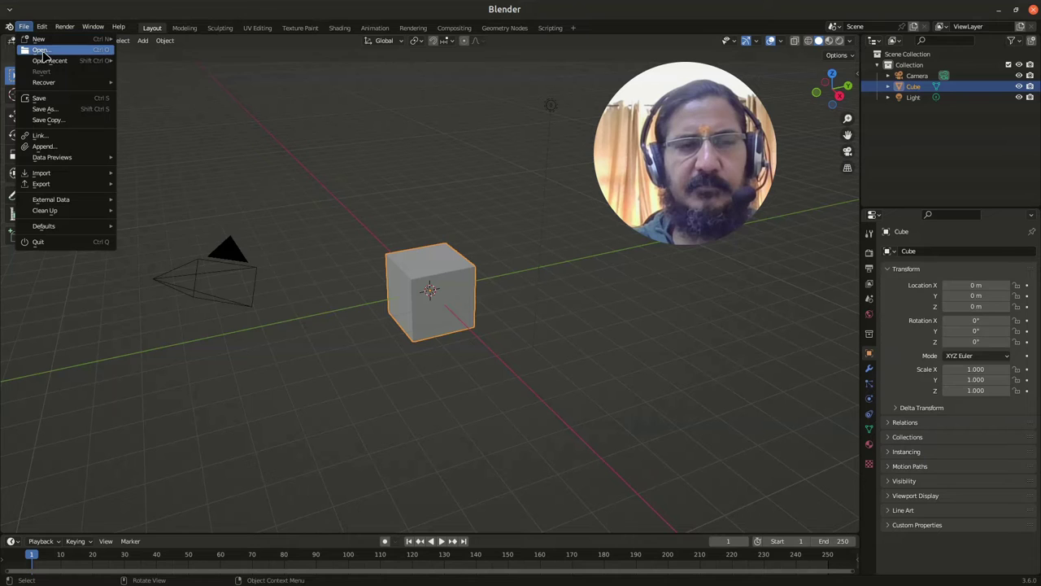
mouse_move(63, 83)
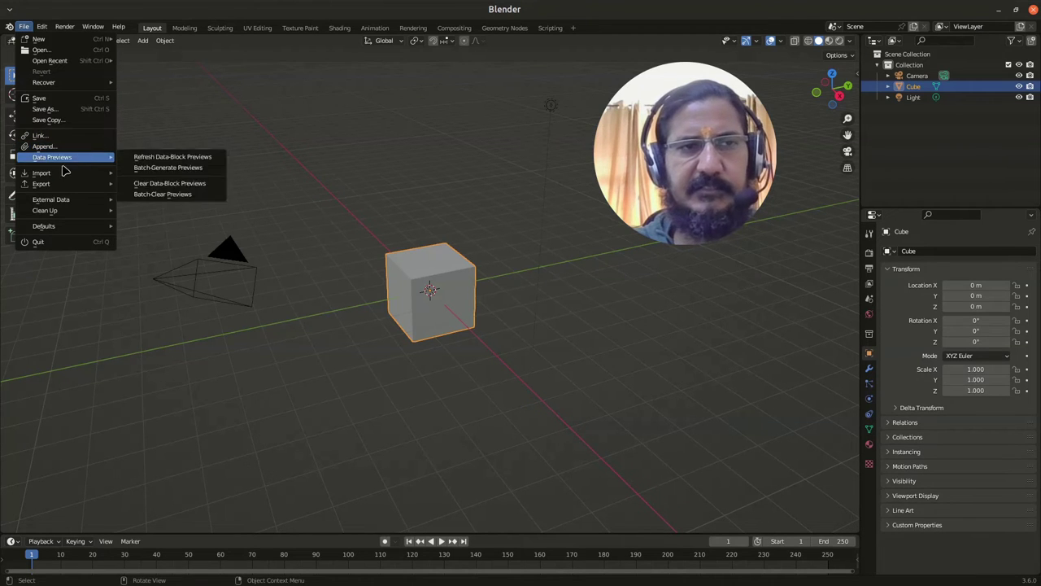
mouse_move(57, 175)
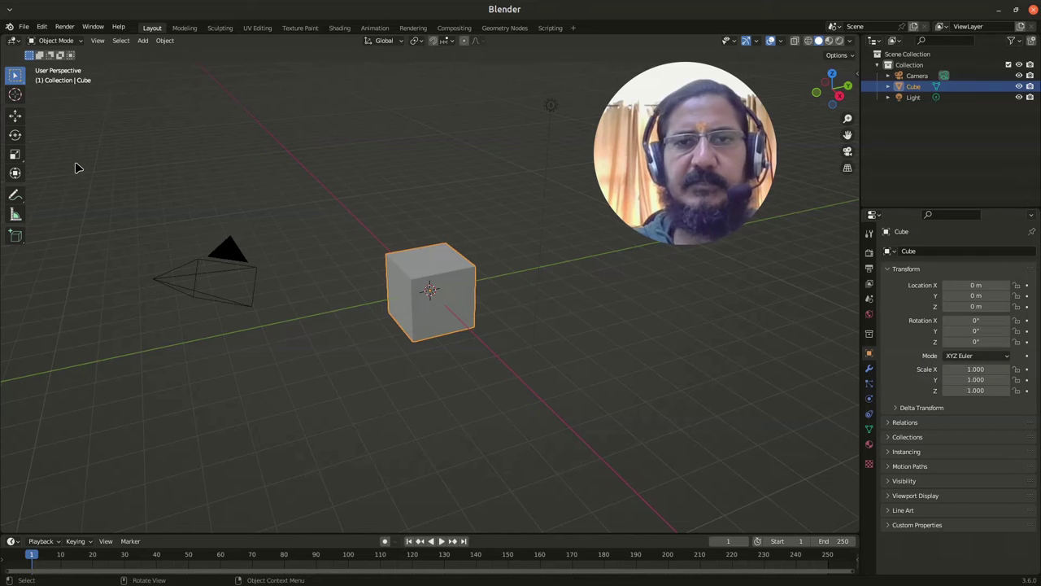
Look through the Edit menu and the command search list, then close them.
left_click(43, 27)
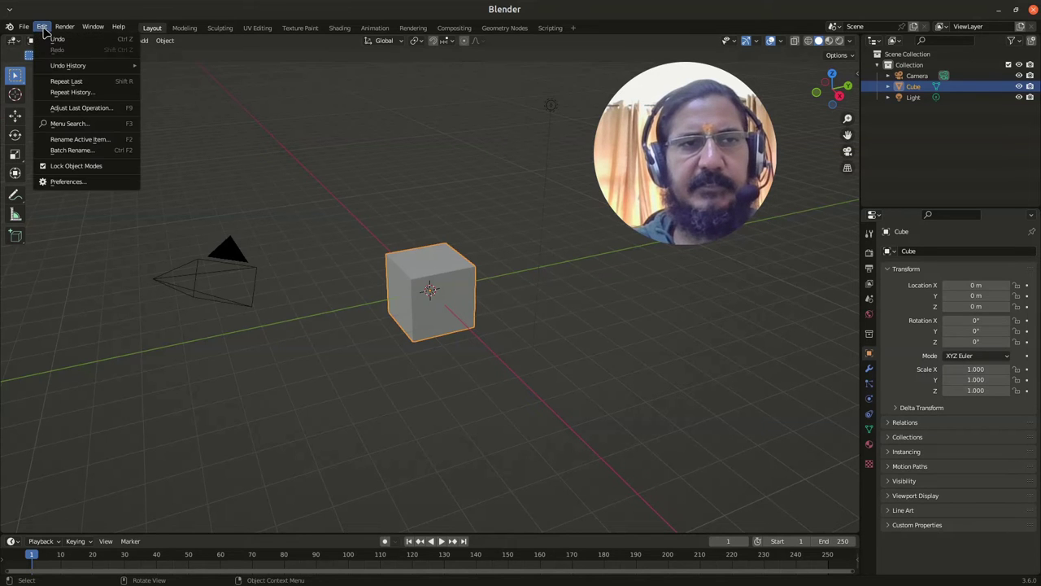
left_click(89, 125)
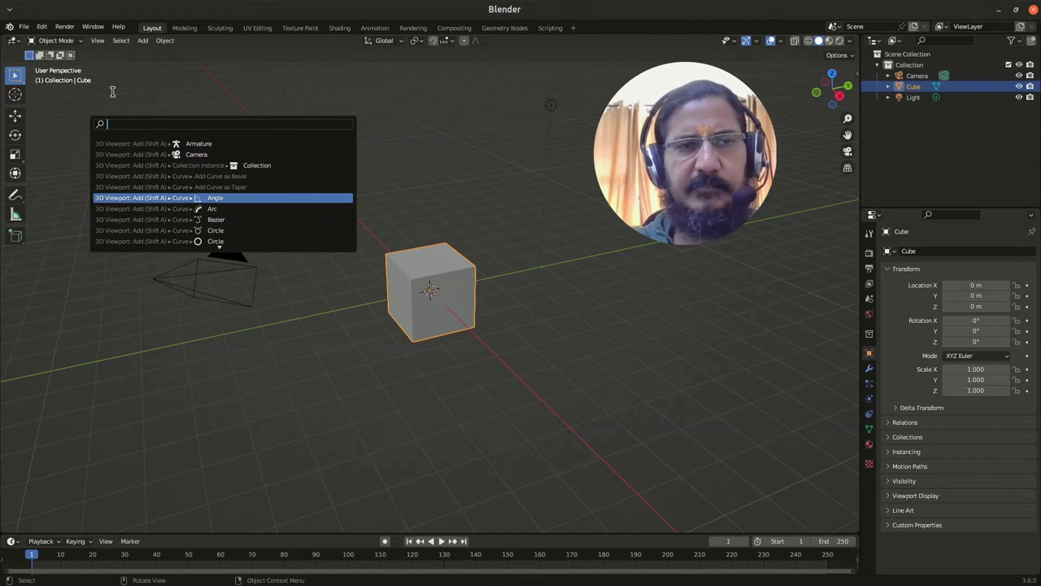
left_click(42, 27)
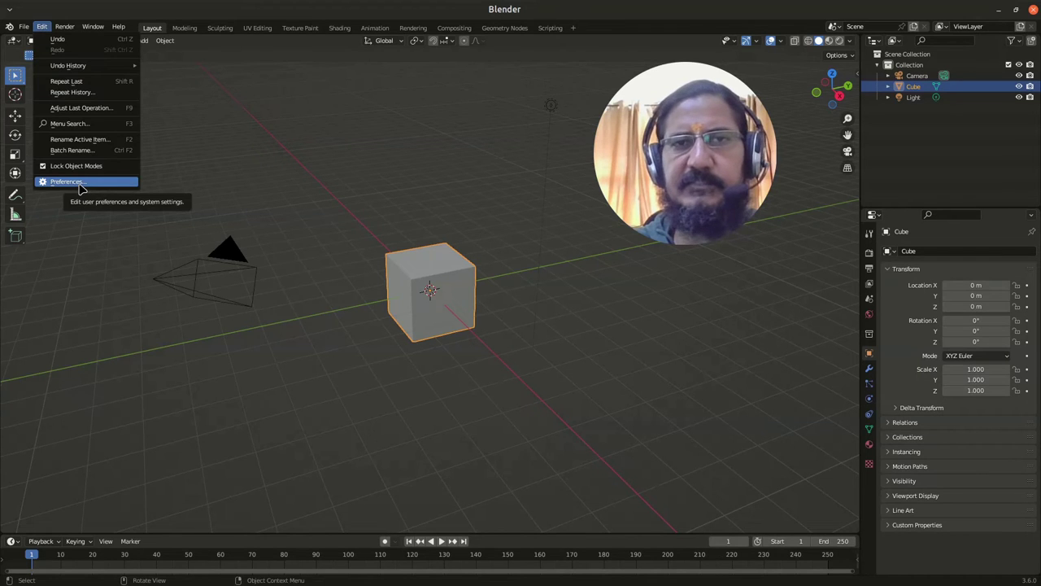
left_click(213, 197)
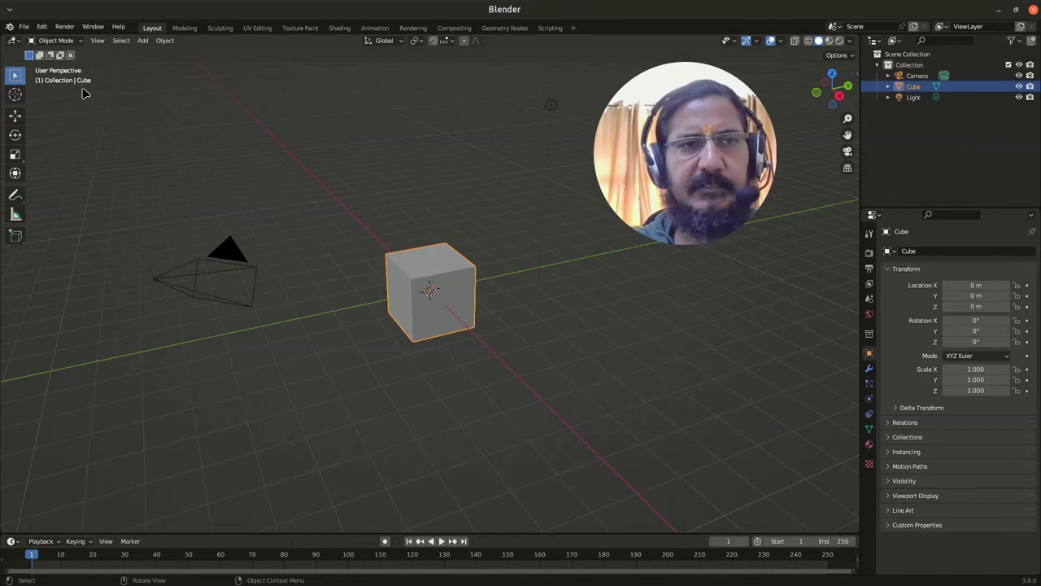
Render an image of the active scene from the Render menu, then close the result.
left_click(69, 27)
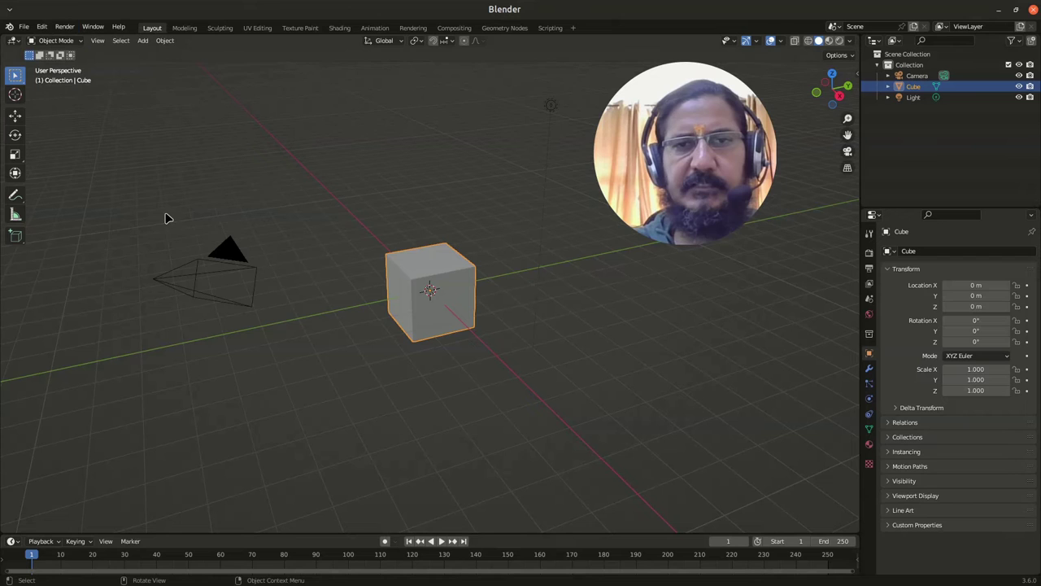
left_click(65, 27)
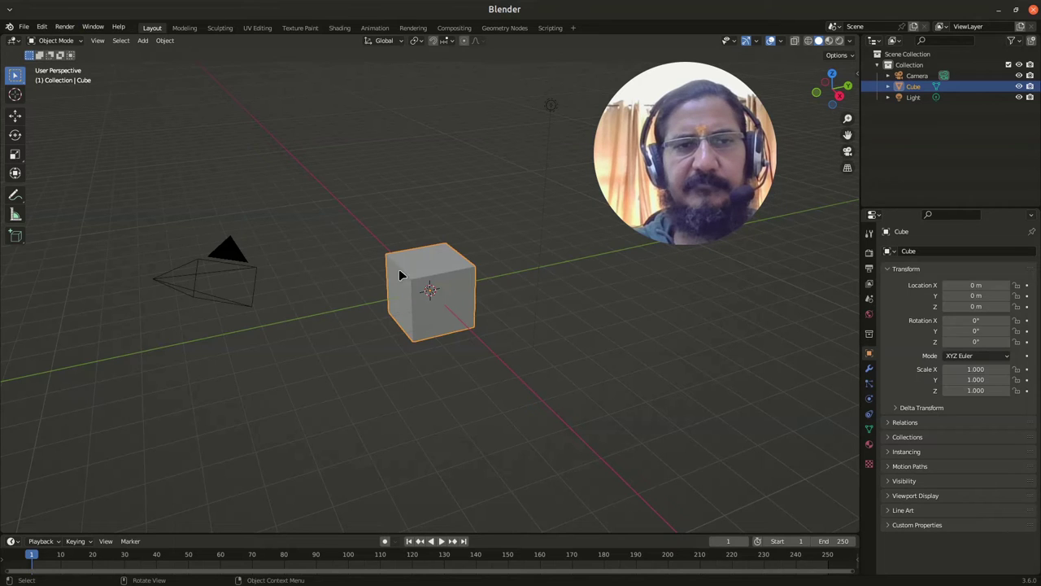
left_click(64, 30)
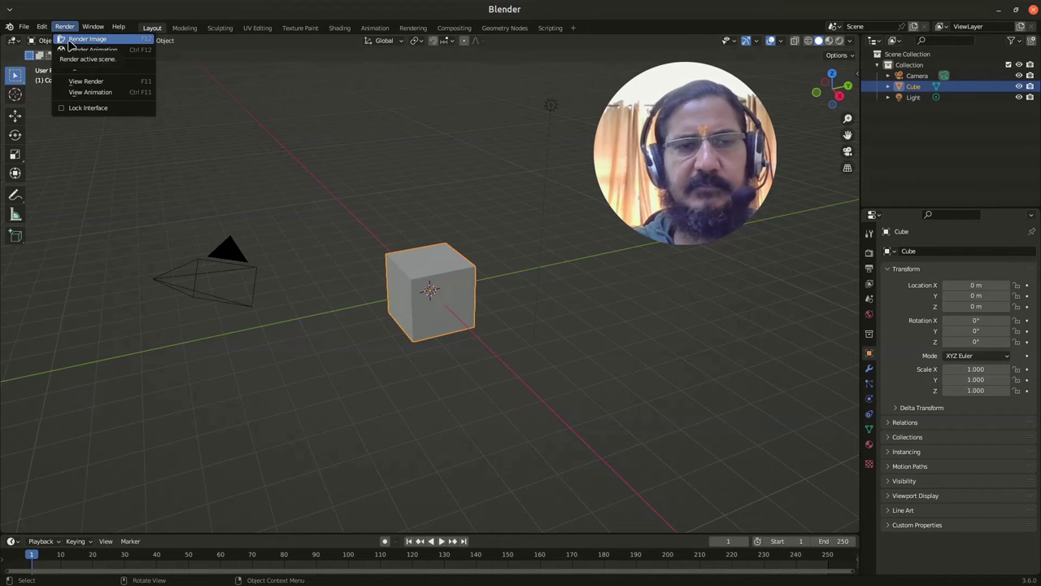
left_click(70, 42)
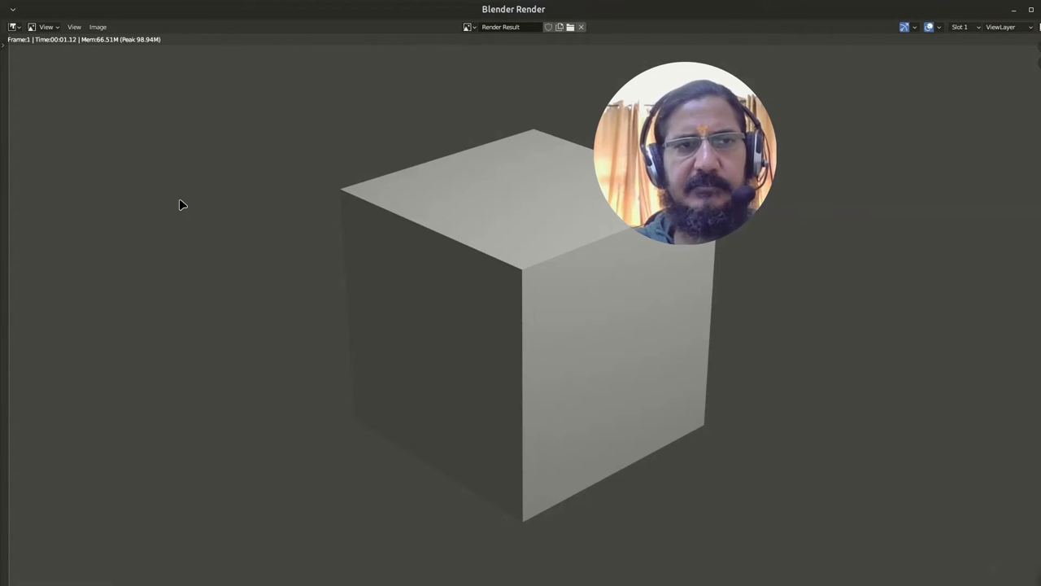
key("Escape")
left_click(62, 28)
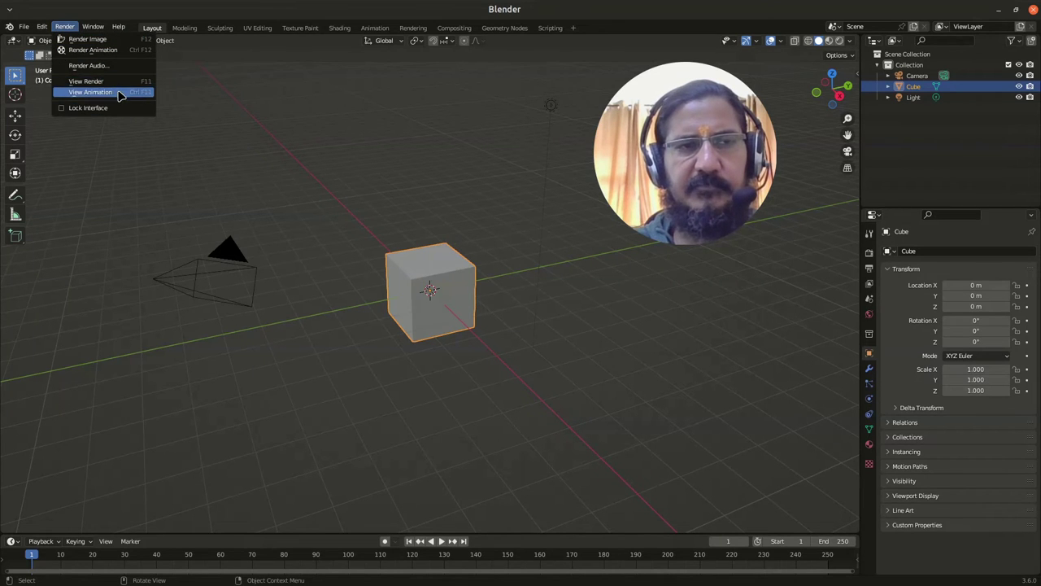
left_click(126, 132)
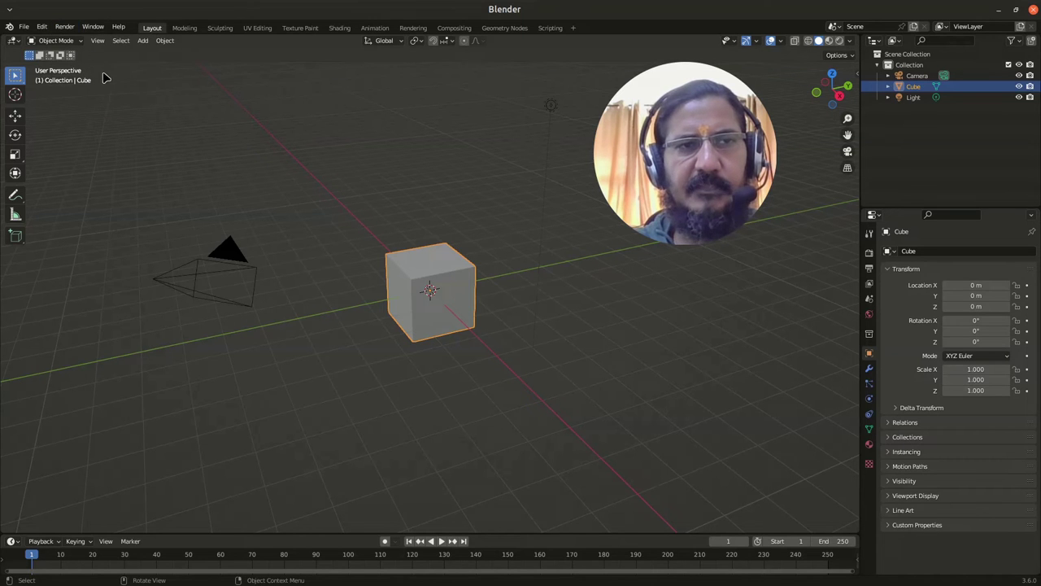
Browse the Window and Help menus.
left_click(95, 28)
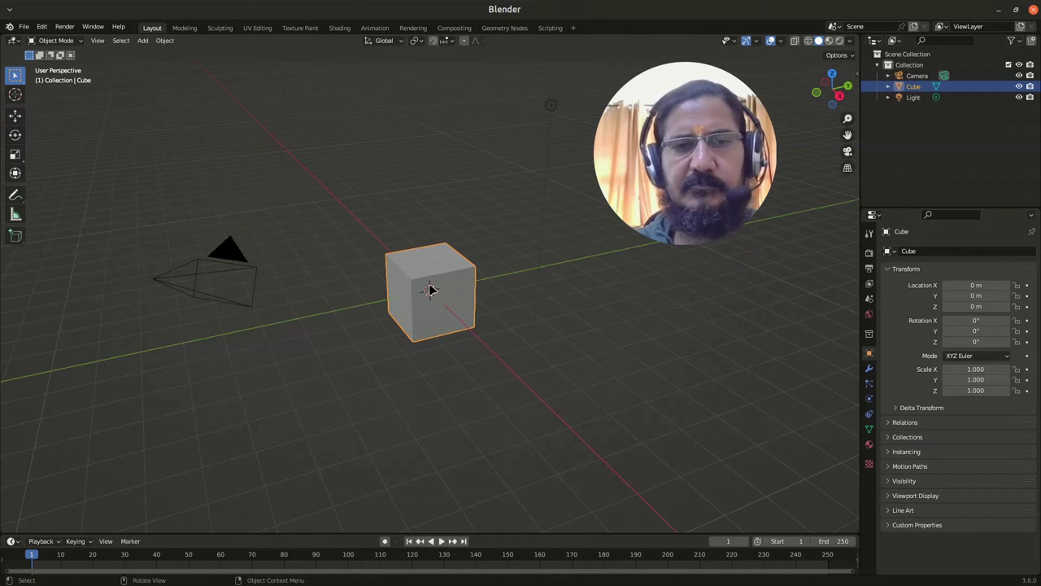
left_click(91, 28)
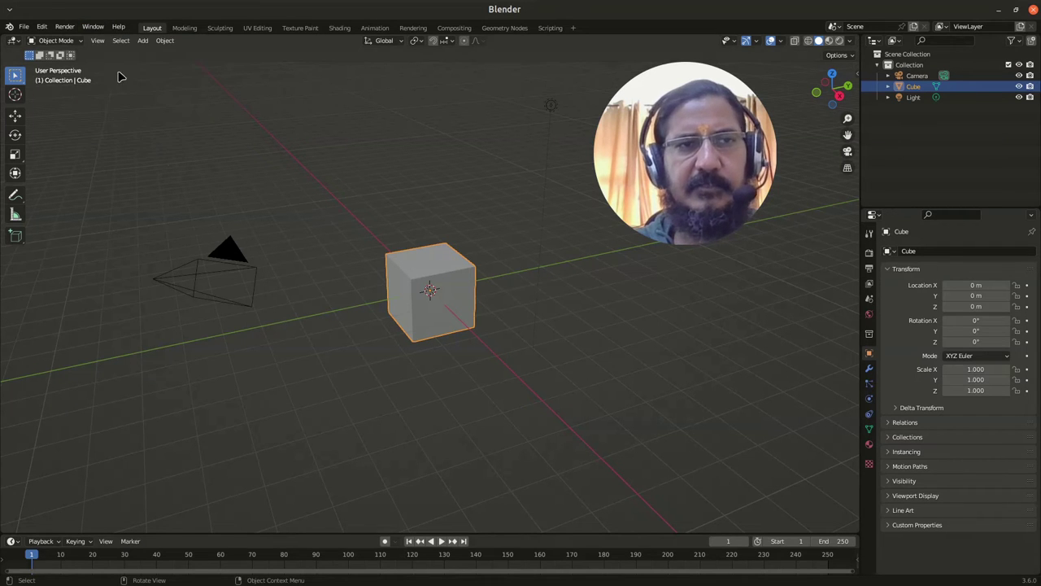
left_click(119, 27)
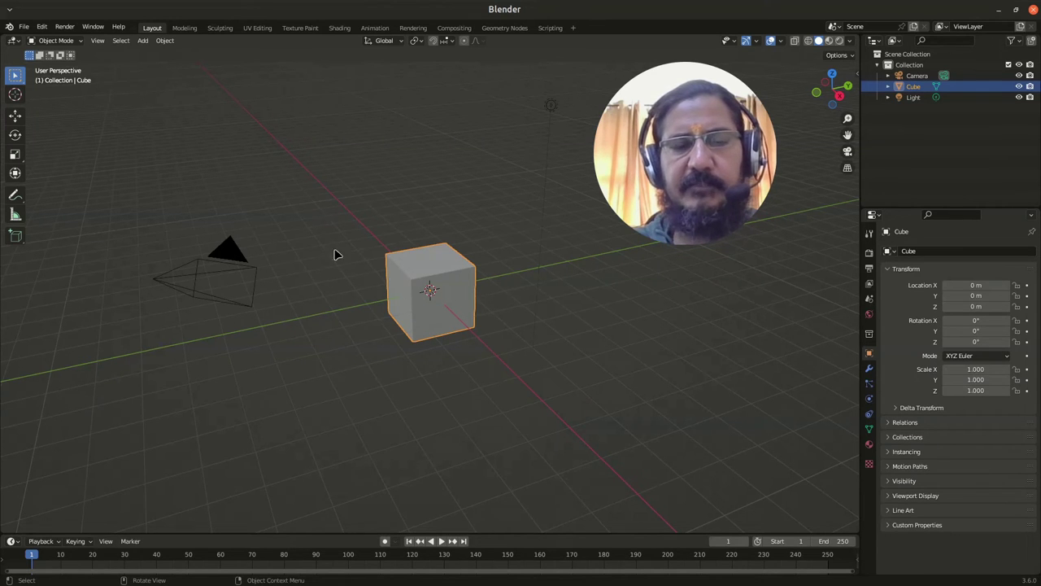
Toggle Edit Mode in Modeling, return to Layout, then switch to Sculpting.
left_click(184, 29)
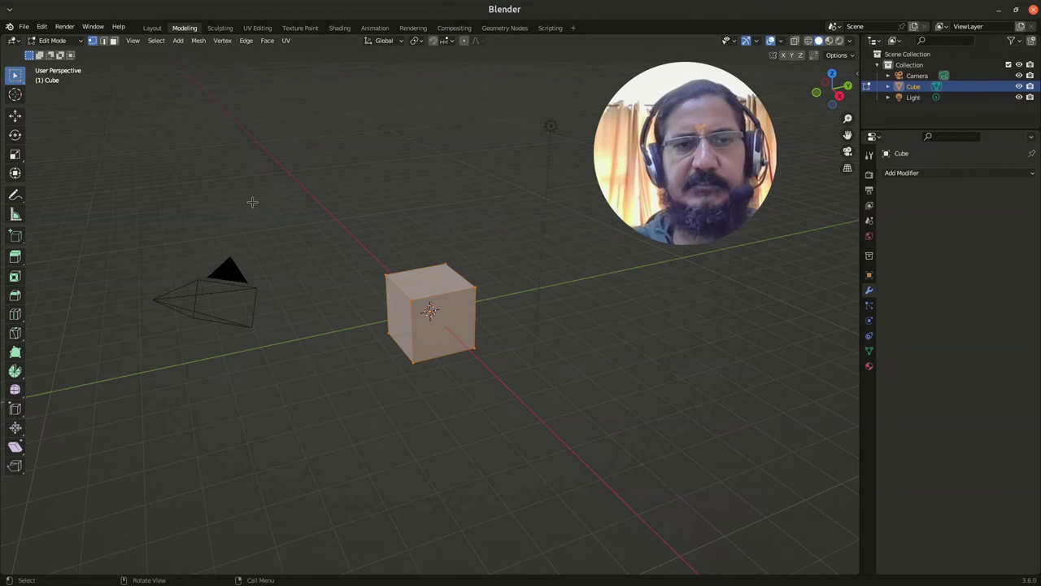
key("Tab")
key("Tab")
key("Tab")
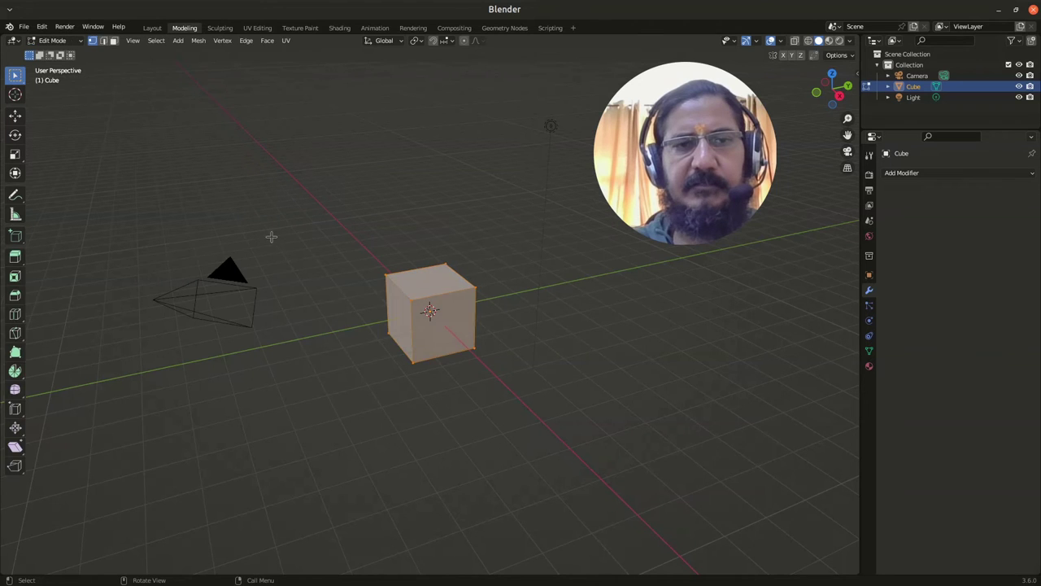
key("Tab")
left_click(155, 29)
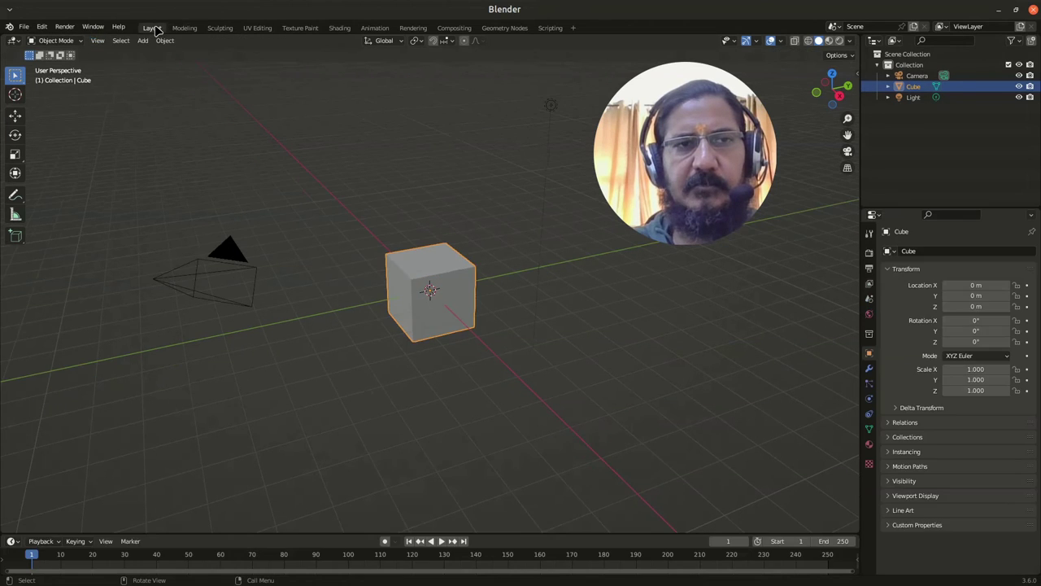
left_click(185, 28)
left_click(152, 29)
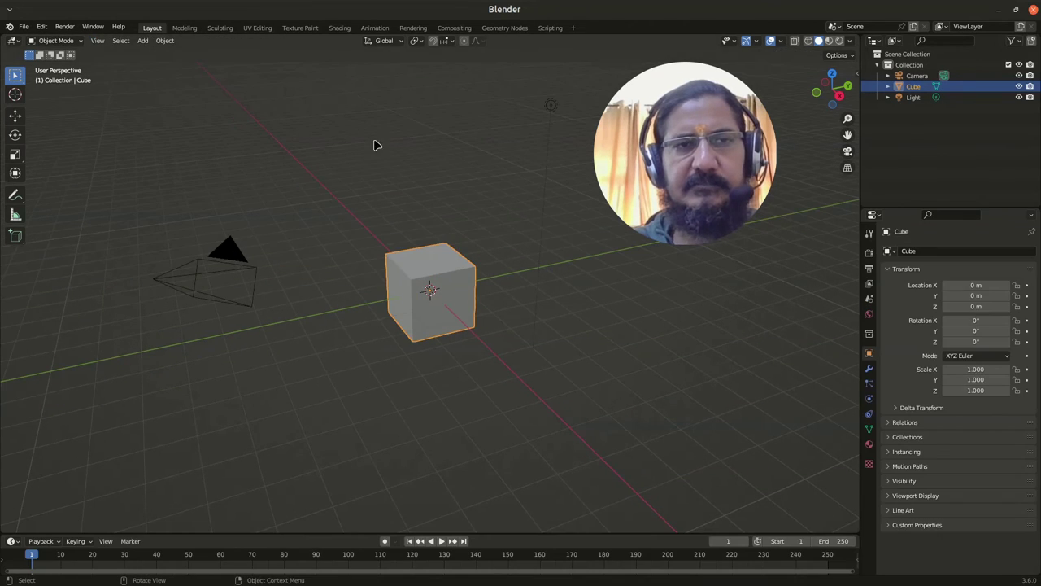
left_click(220, 30)
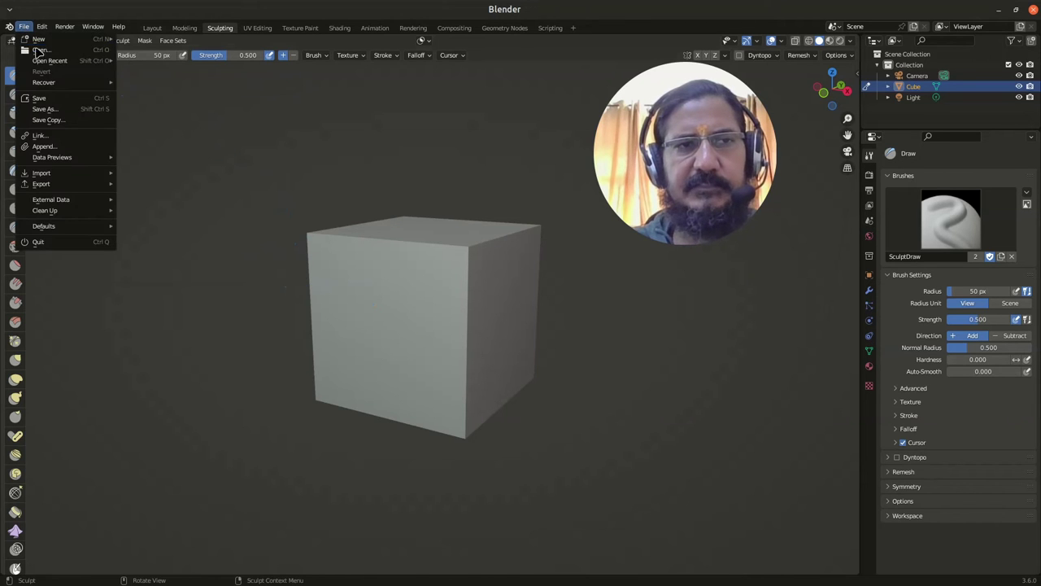
mouse_move(81, 39)
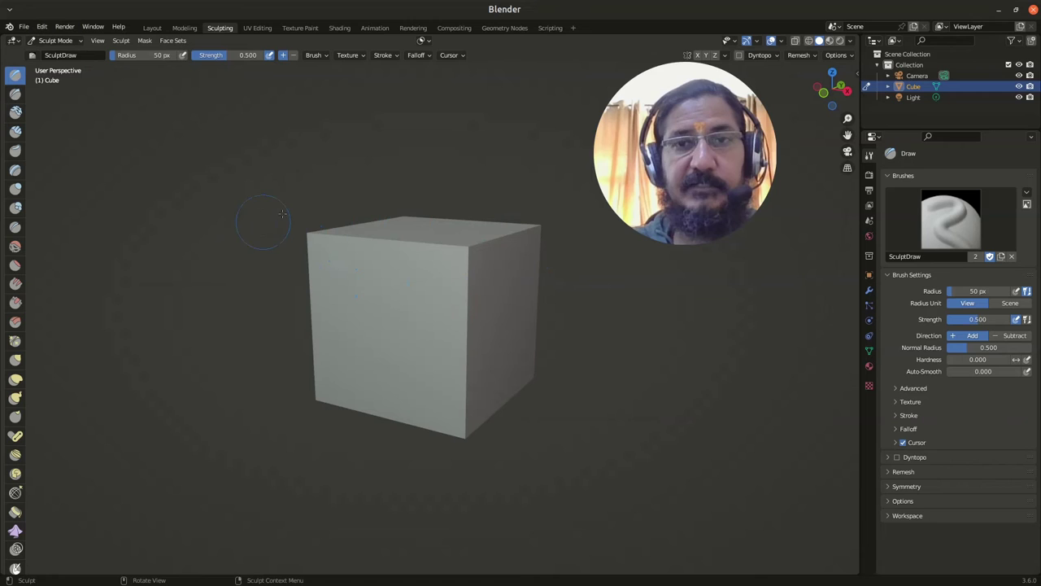
Step through the UV Editing, Texture Paint, Shading and Animation workspaces.
left_click(254, 28)
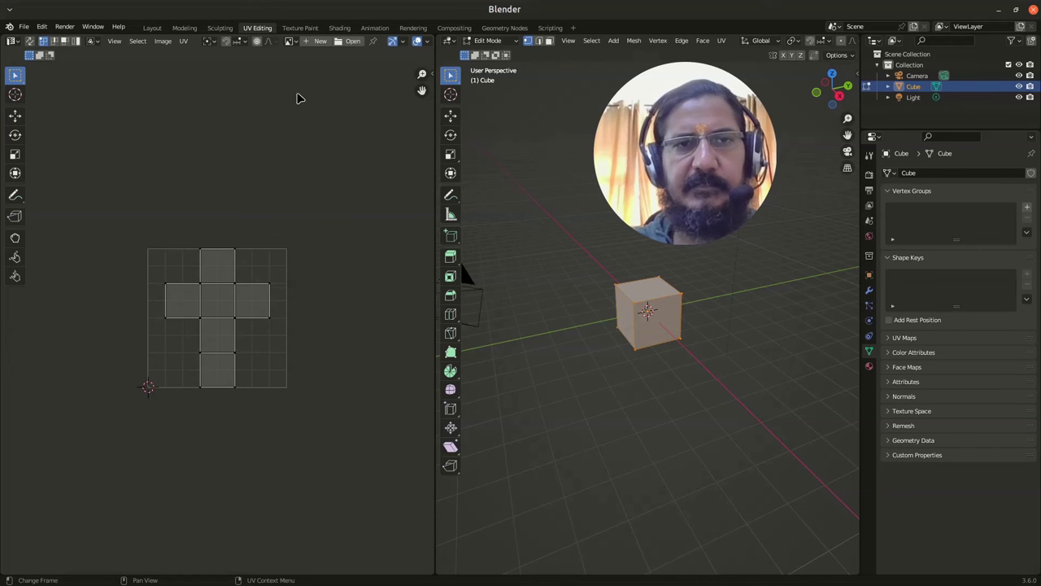
left_click(301, 27)
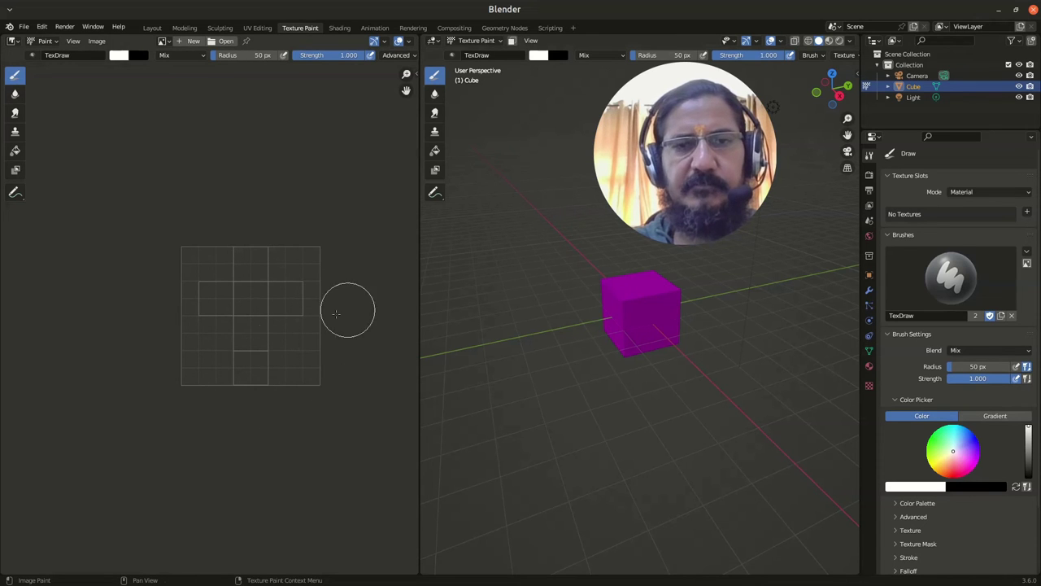
left_click(340, 29)
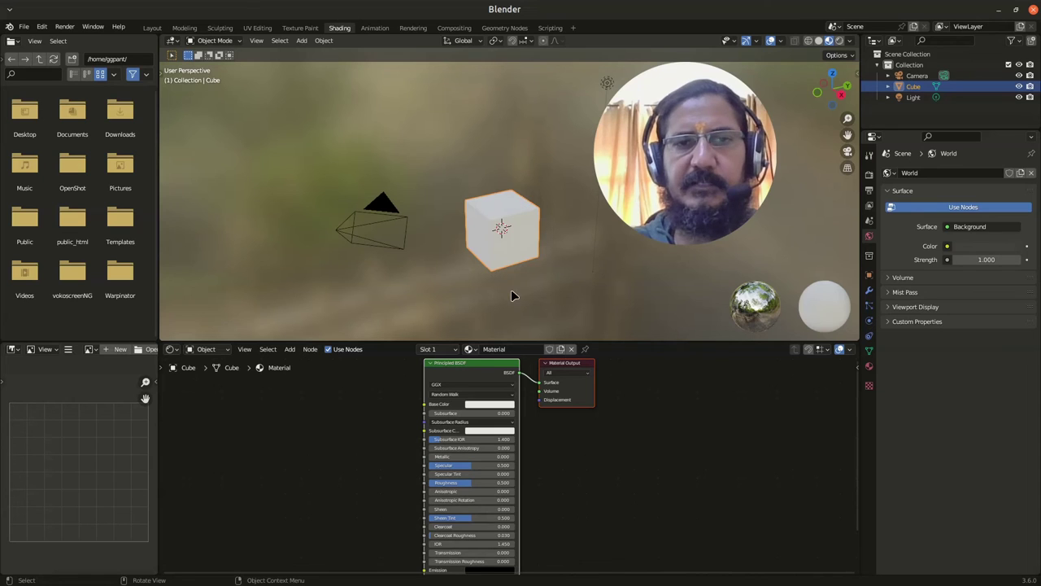
left_click(374, 28)
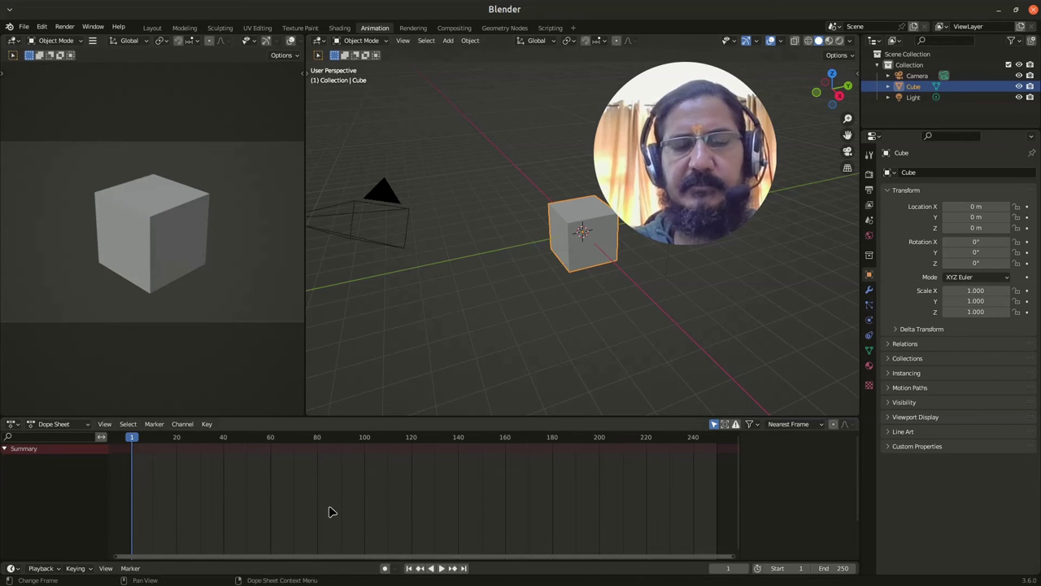
Pass through Rendering, Compositing and Geometry Nodes, ending in the Scripting workspace.
left_click(415, 28)
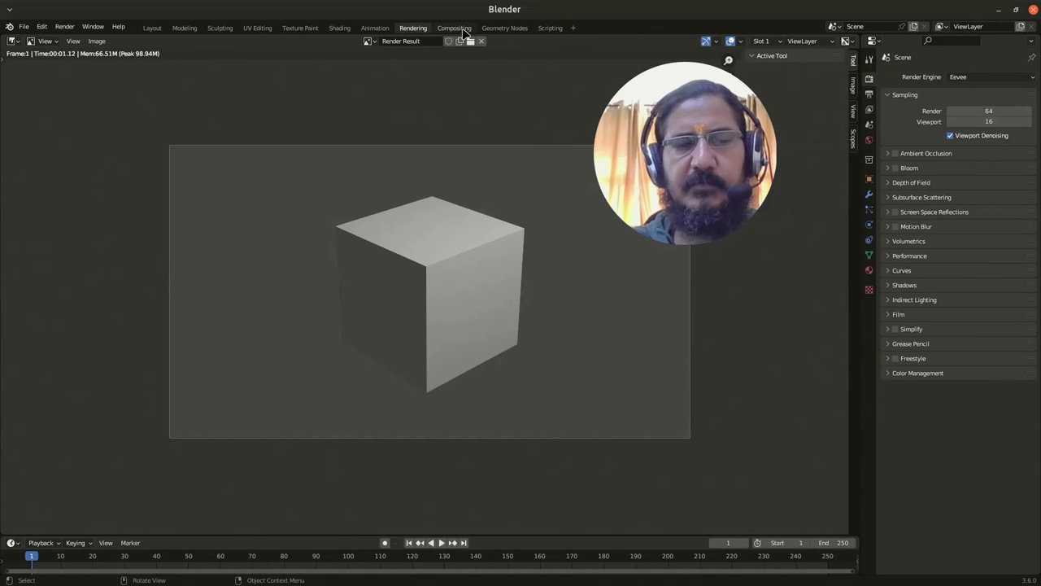
left_click(457, 28)
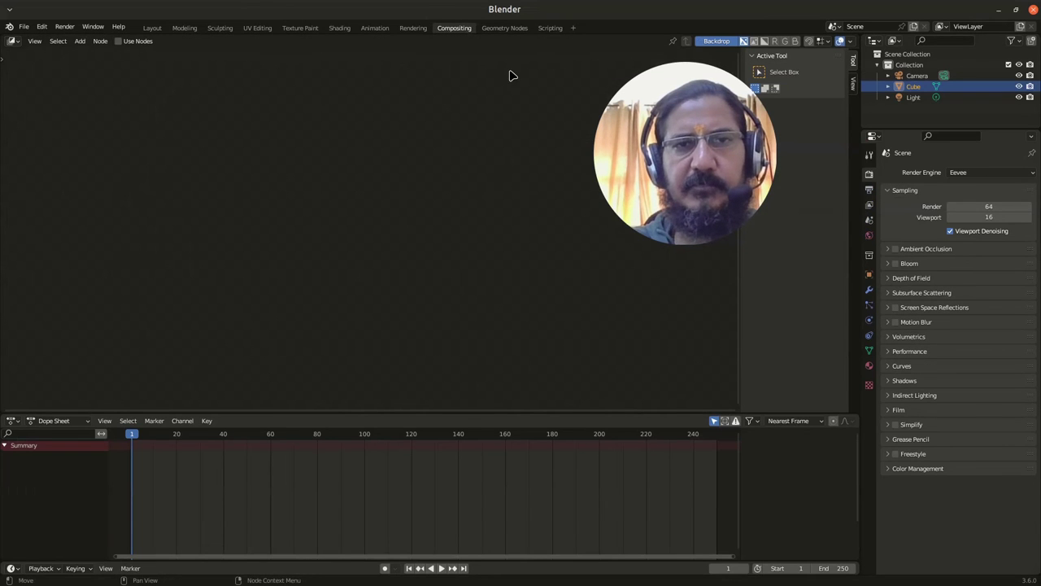
left_click(493, 29)
left_click(550, 28)
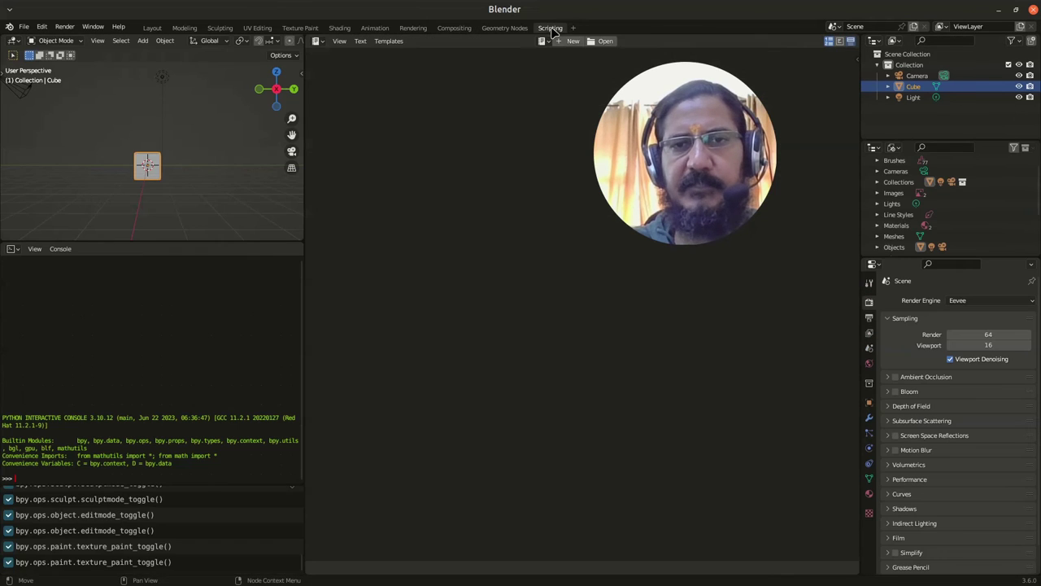
Go back to Layout and raise the viewport–timeline border to enlarge the timeline.
left_click(158, 30)
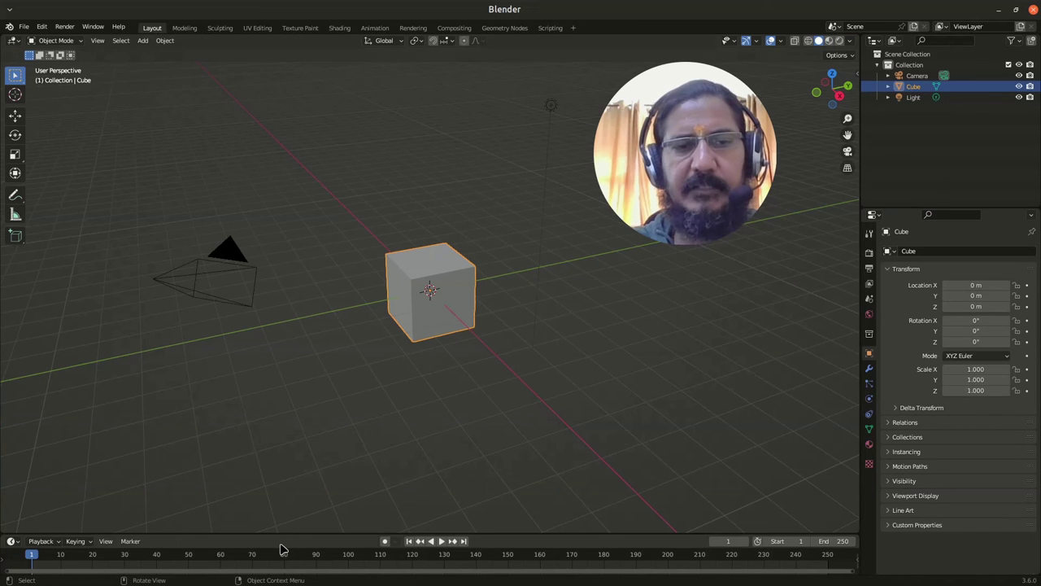
left_click_drag(278, 533, 283, 482)
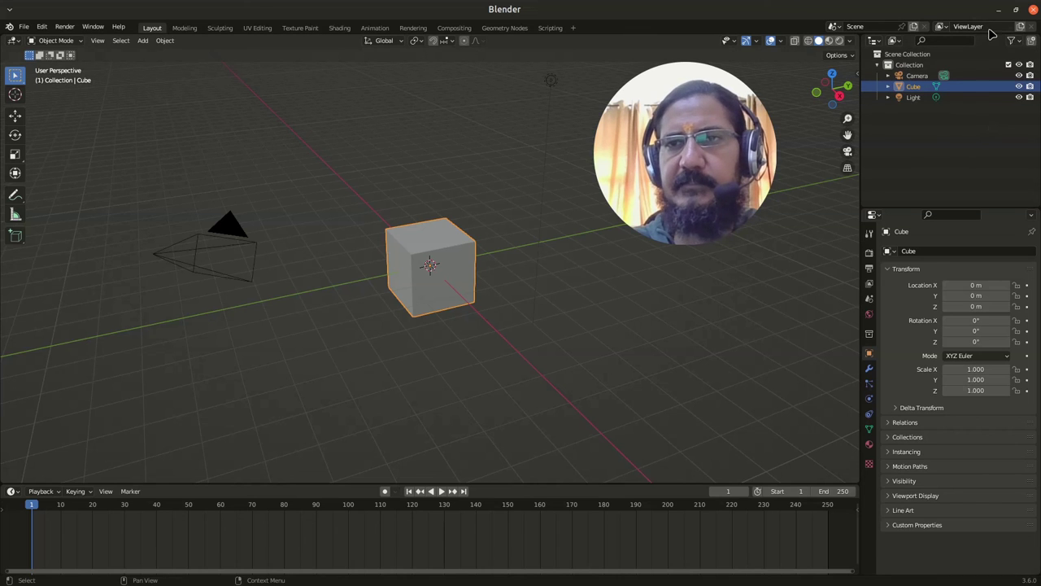
left_click(941, 27)
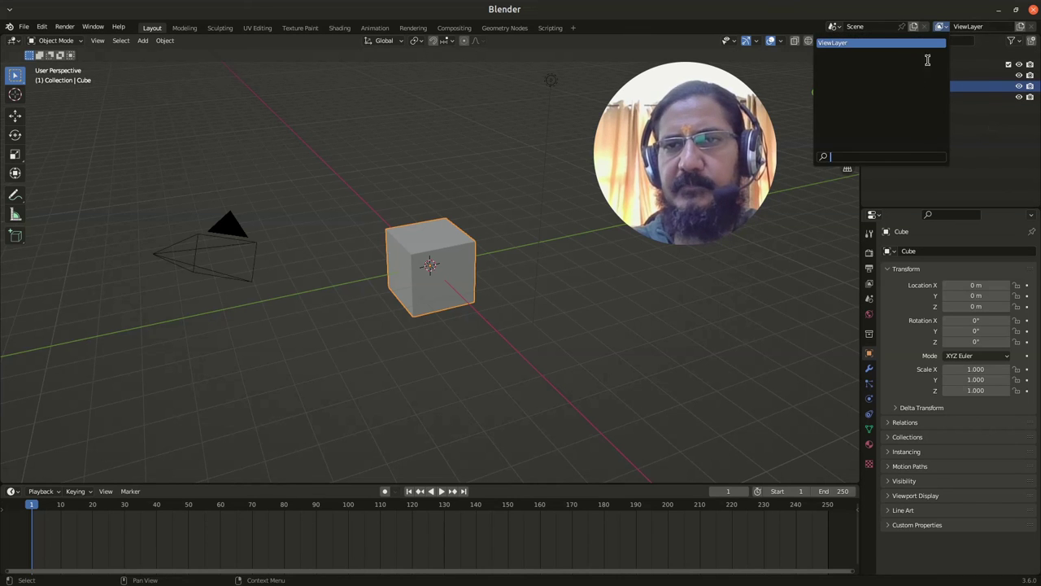
left_click(945, 28)
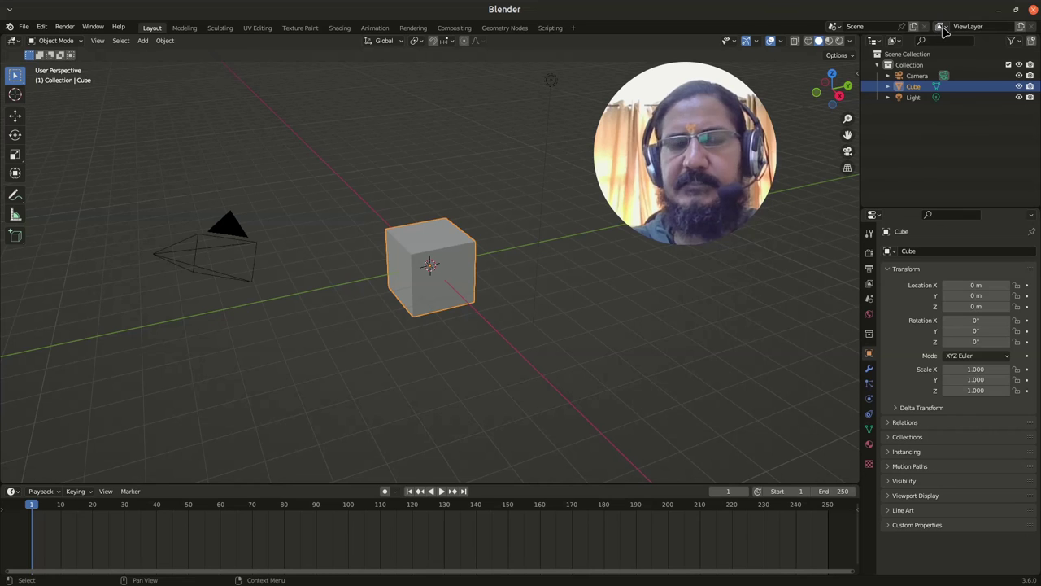